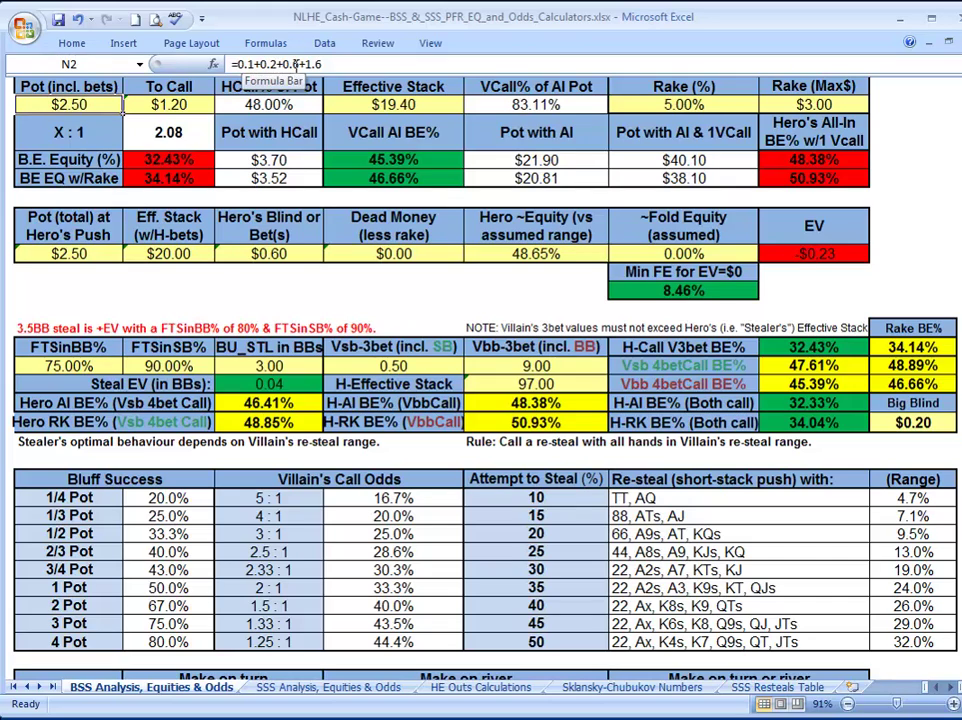
Examine the individual bet amounts that make up the Pot (incl. bets) formula.
left_click(297, 64)
double_click(297, 64)
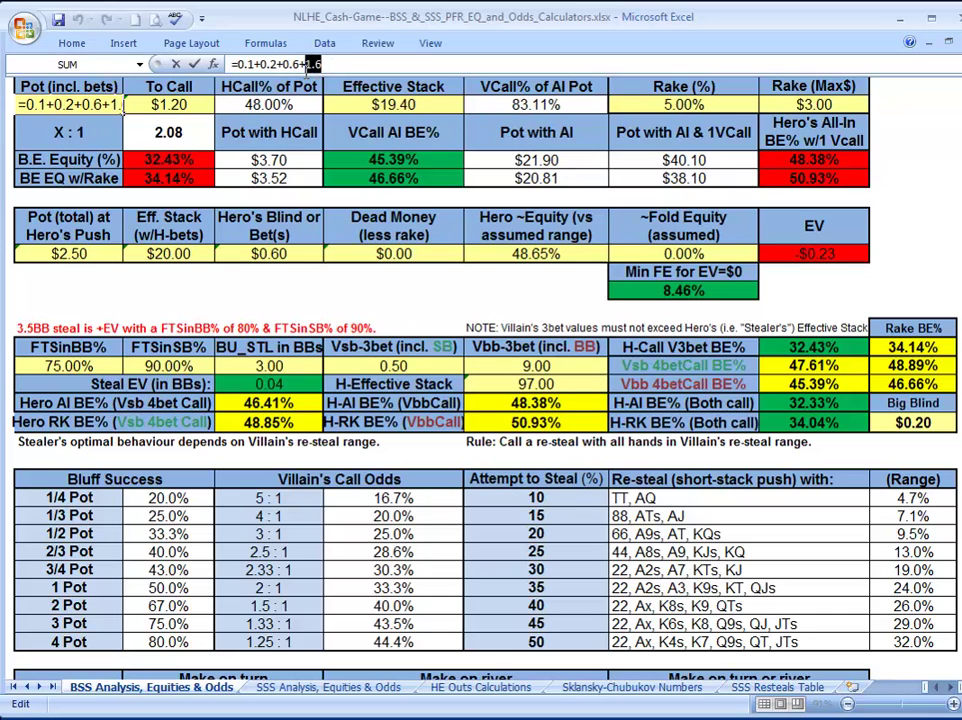
double_click(314, 64)
left_click(325, 64)
key("Tab")
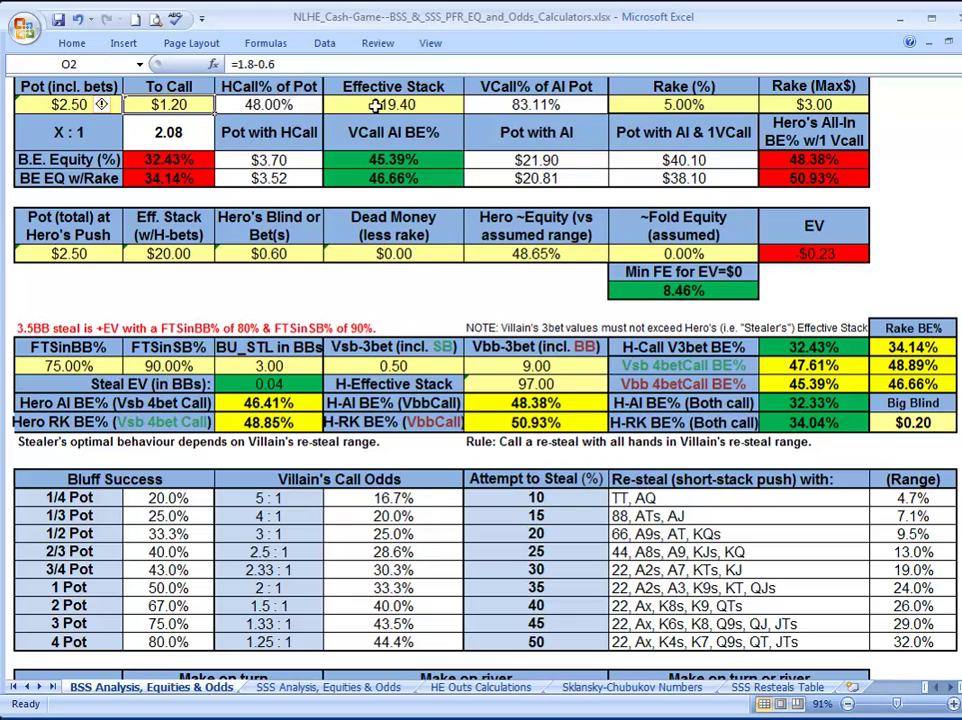
Review the effective stack, the BE EQ w/Rake row, and the formulas behind the pot and To Call amounts.
left_click(452, 104)
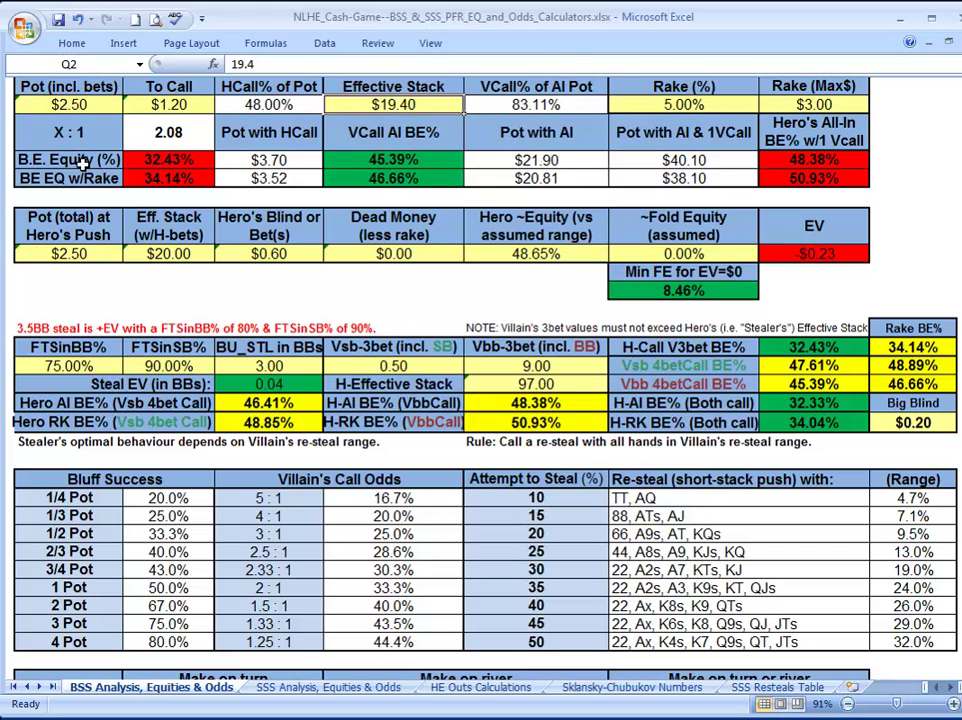
left_click_drag(80, 177, 808, 182)
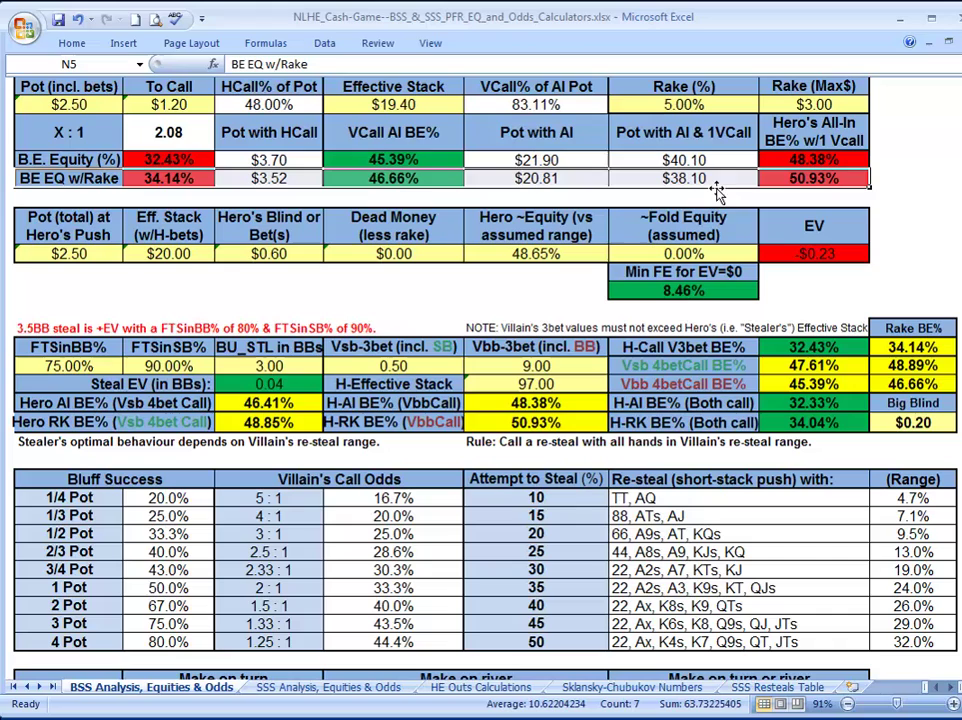
left_click(431, 102)
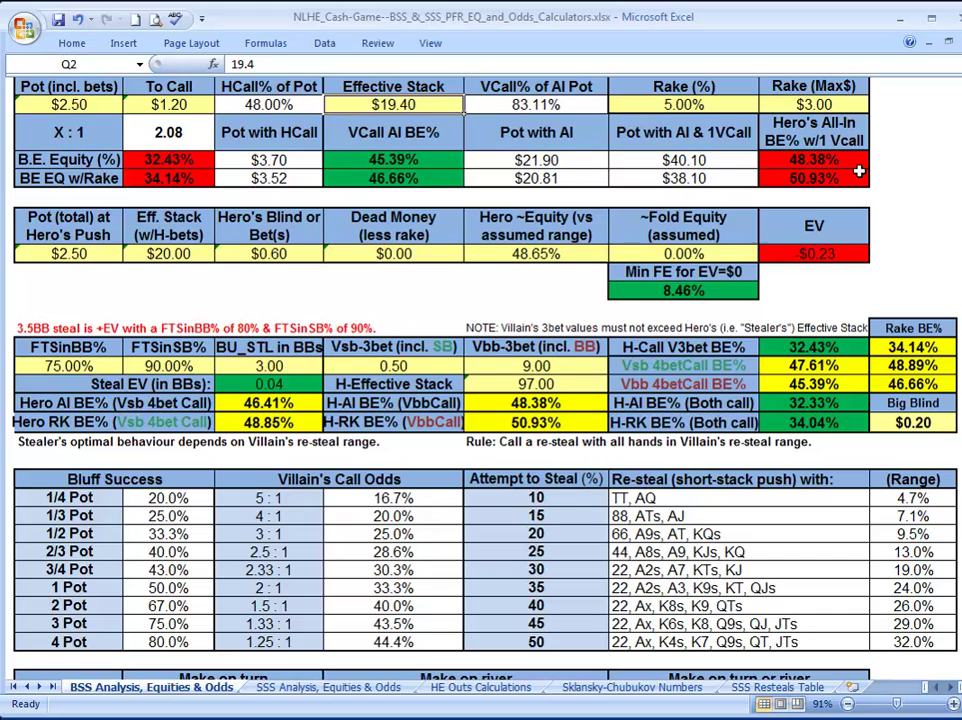
left_click(53, 104)
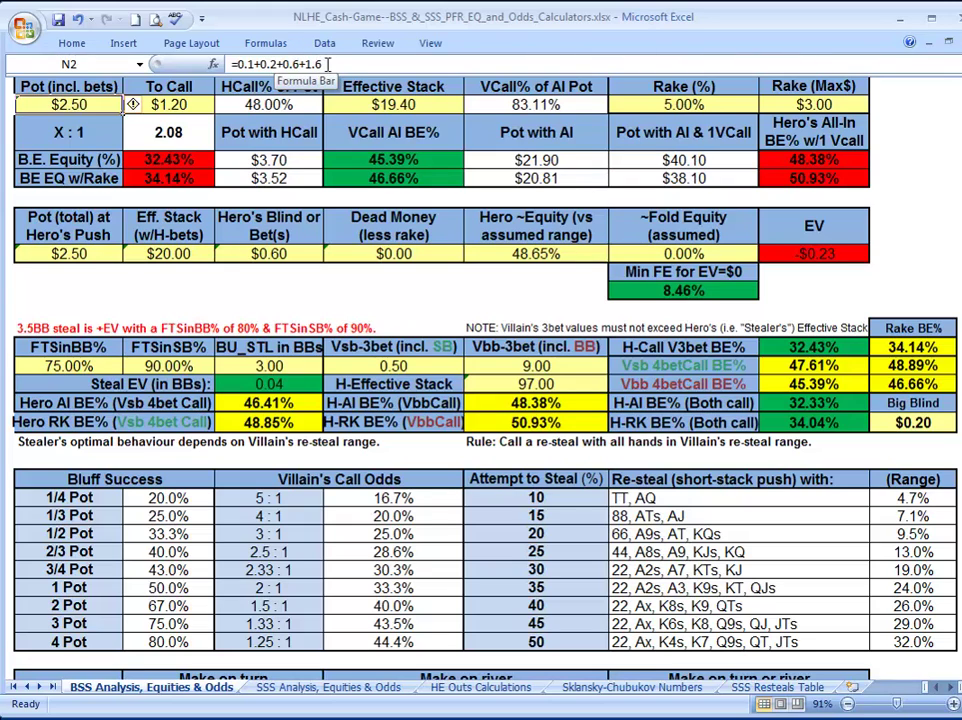
left_click(168, 104)
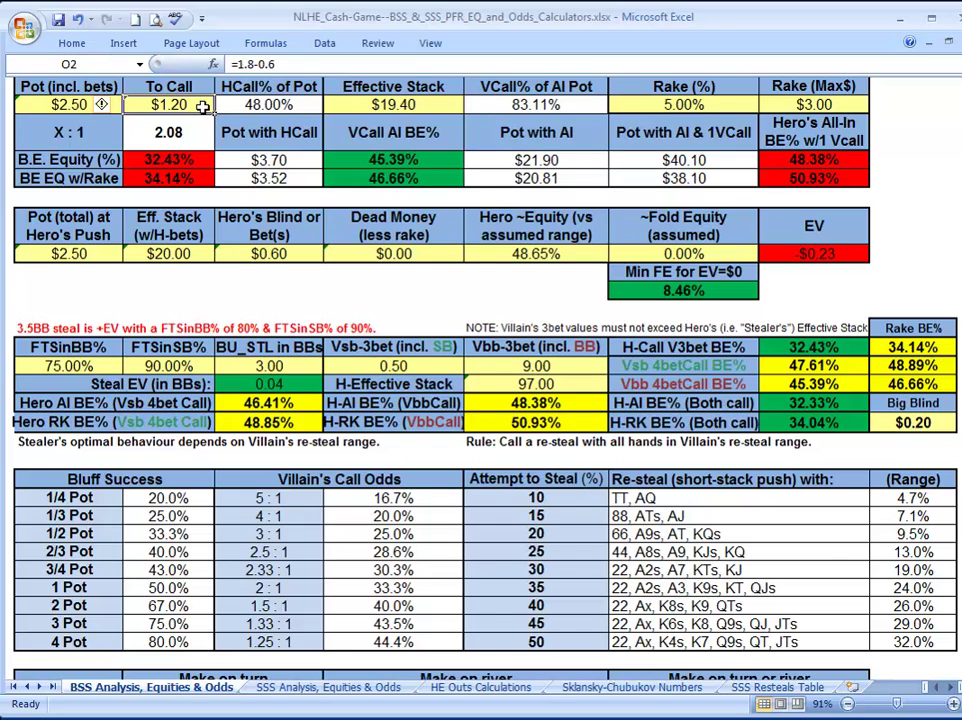
Look up the equities of 88 and AKo against the villain's 5.1% raising range in the equity table.
scroll(133, 172, "left", 5)
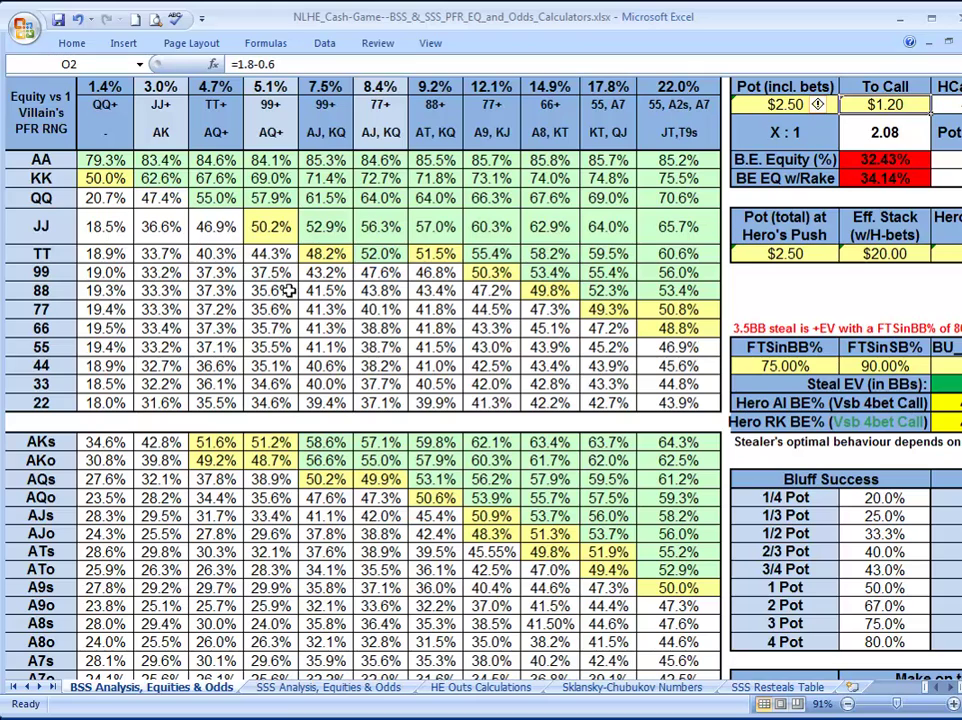
left_click_drag(288, 290, 30, 291)
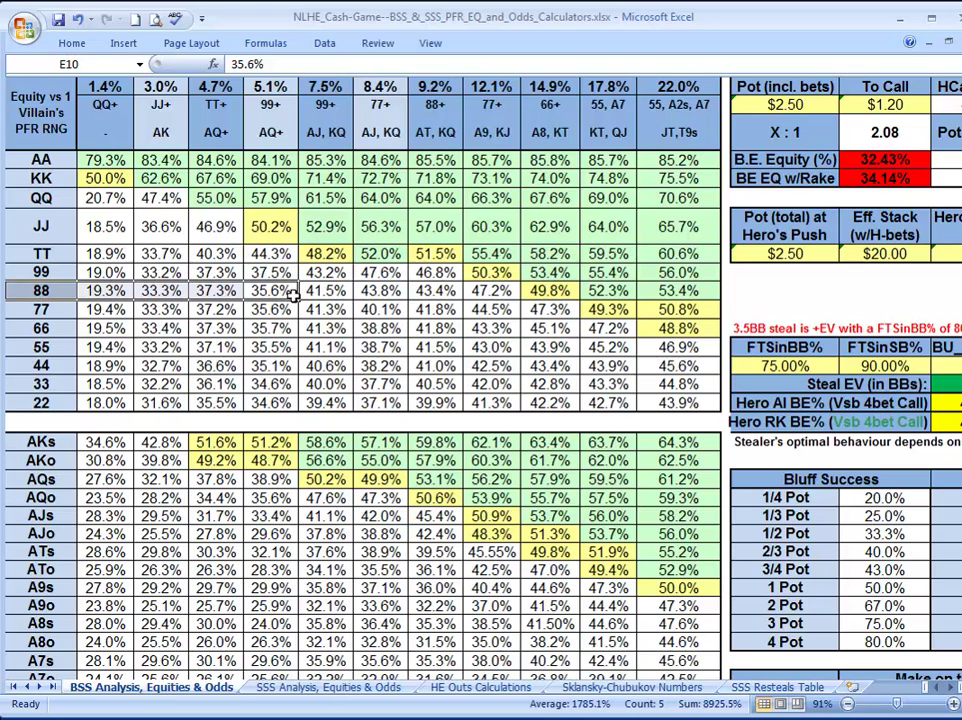
left_click(286, 290)
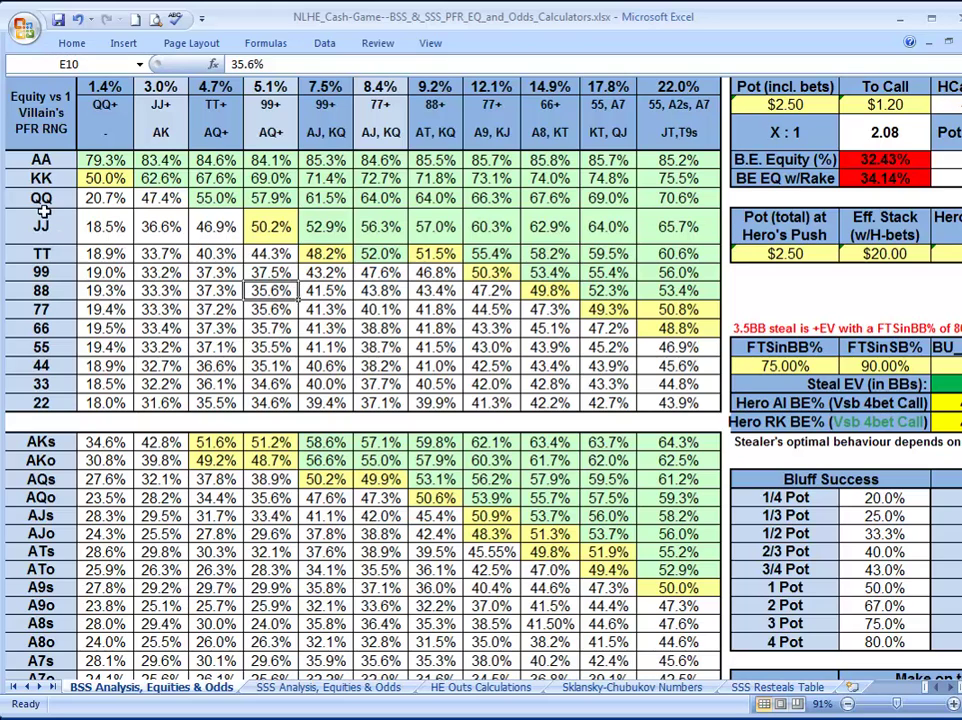
left_click_drag(39, 461, 268, 461)
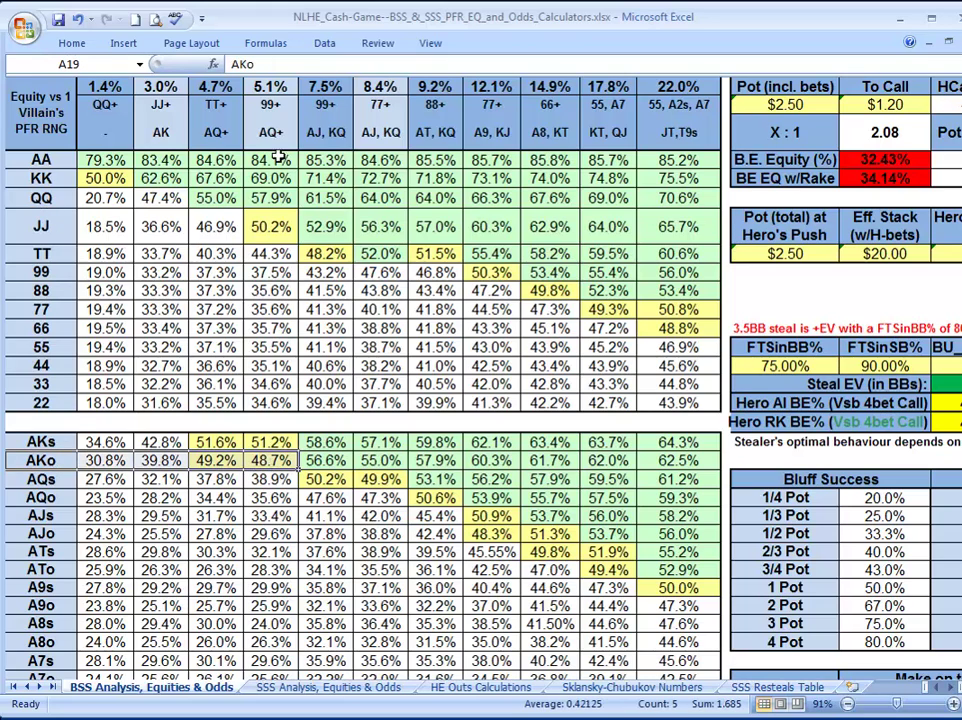
left_click(285, 462)
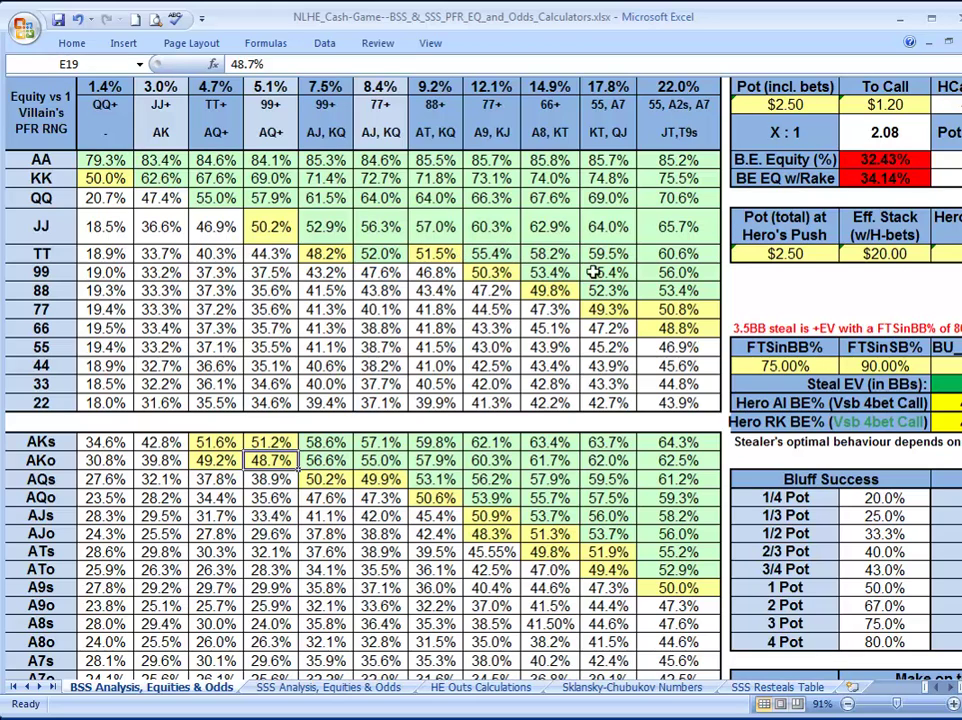
left_click(49, 289)
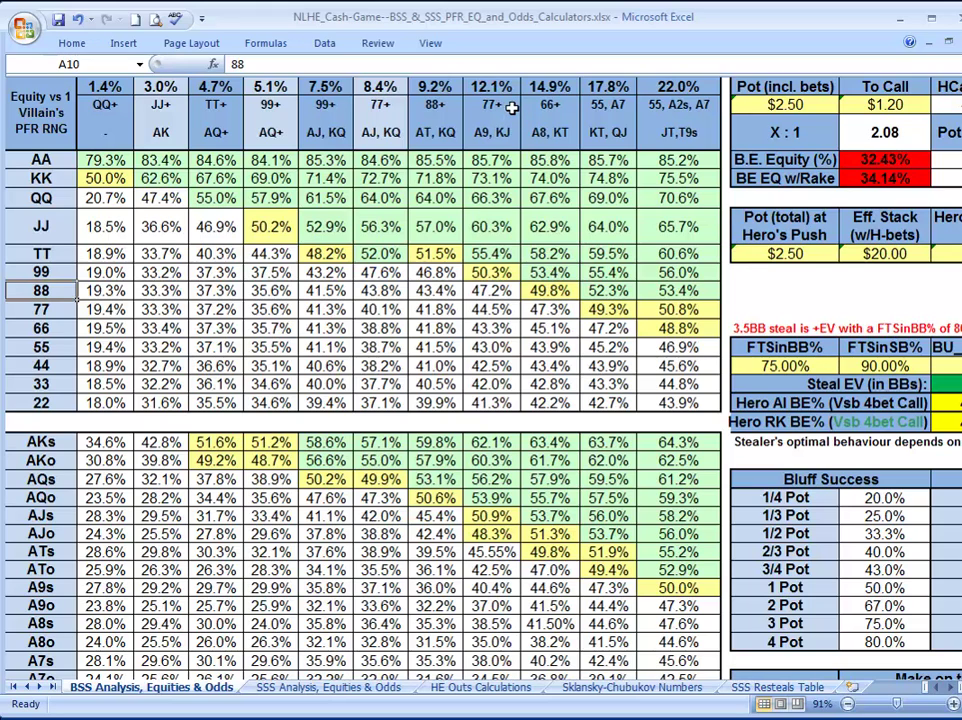
Switch to PokerStove and set Player 2's preflop range to 12.8%: 22+, ATs+, KQs, QJs, JTs, T9s, 98s, 87s, 76s, AJo+, KQo.
key("alt+Tab")
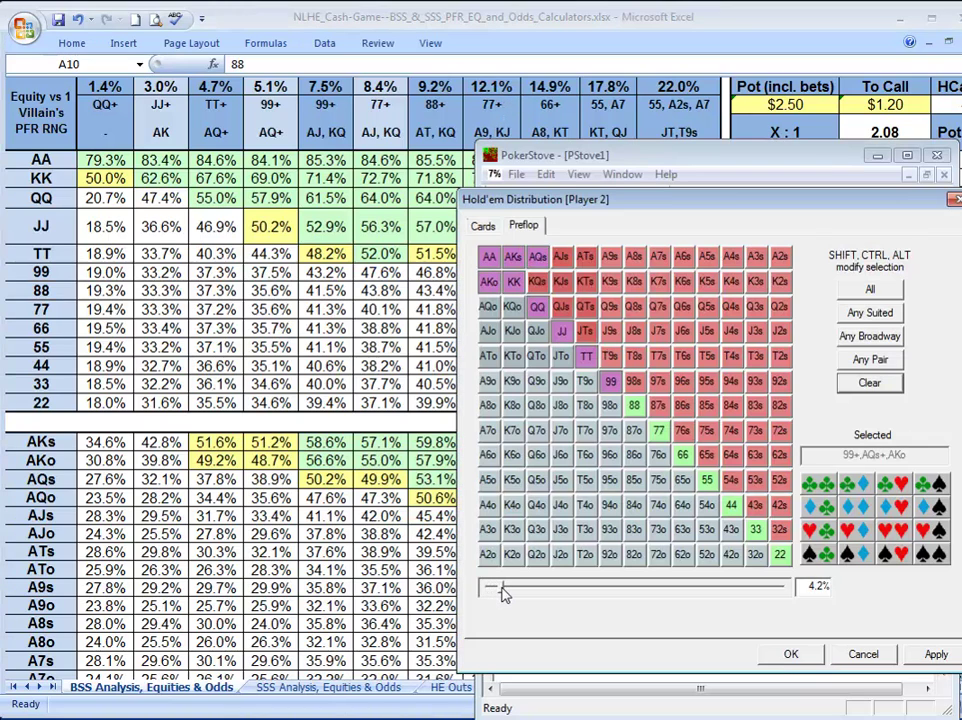
left_click_drag(503, 594, 527, 588)
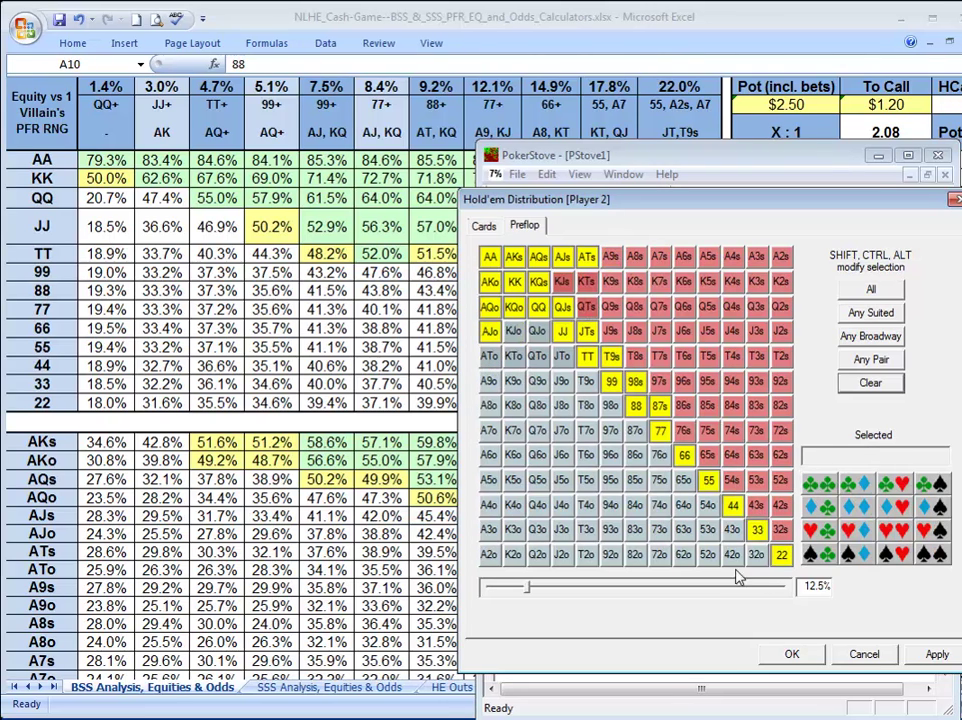
left_click(685, 431)
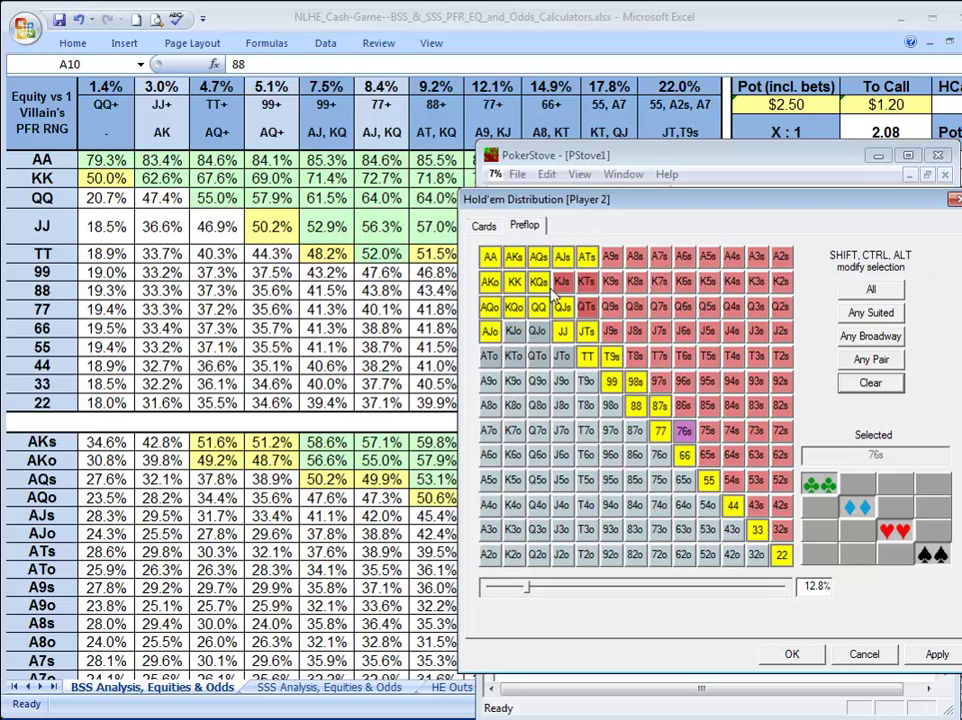
left_click(933, 658)
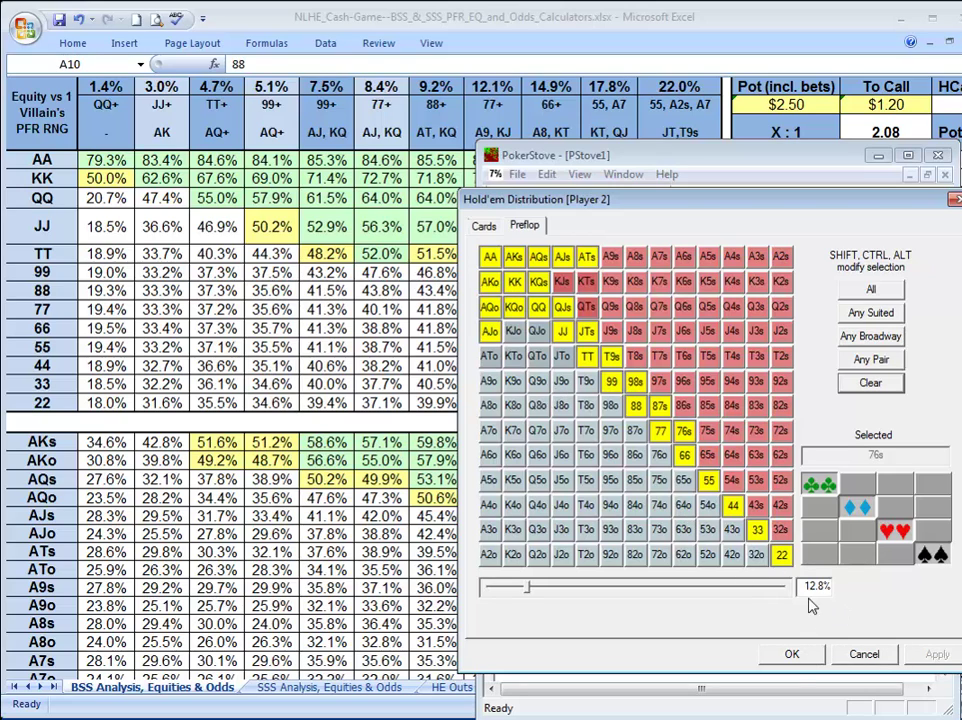
left_click(791, 655)
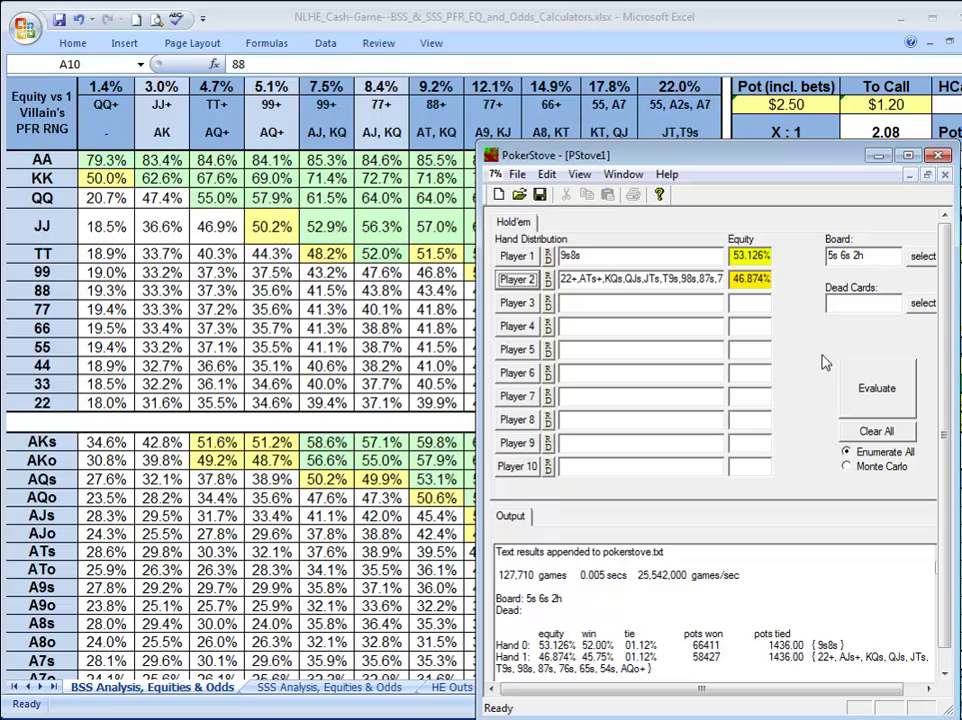
Set Player 1's hand to TT, clear the board cards, and evaluate the equity against Player 2's range.
double_click(597, 255)
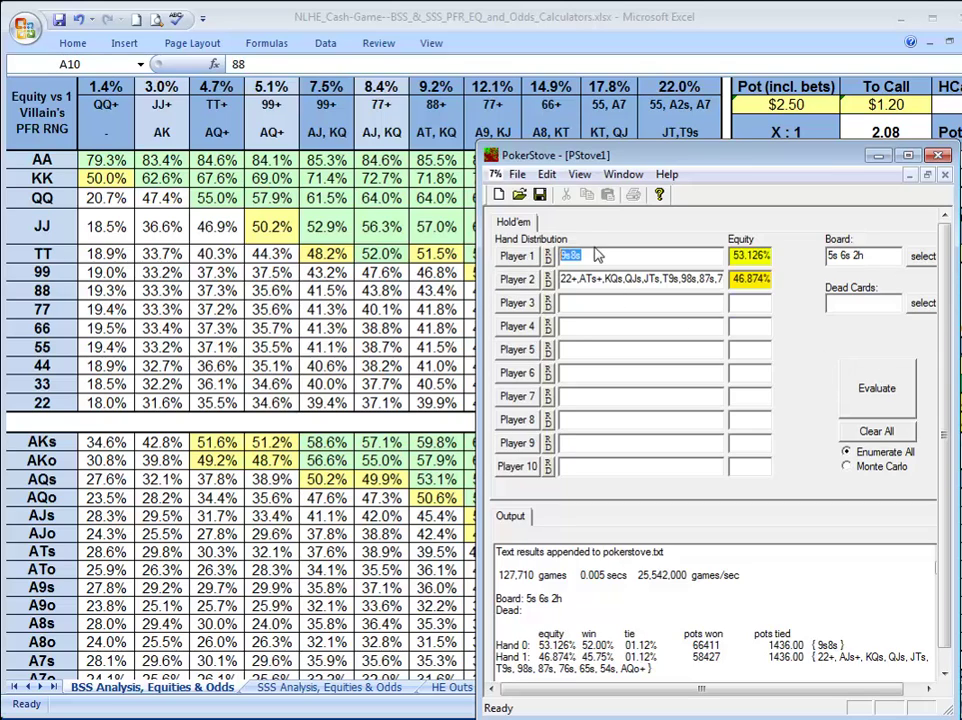
type("TT")
key("BackSpace")
key("BackSpace")
key("BackSpace")
key("BackSpace")
key("BackSpace")
key("BackSpace")
key("BackSpace")
key("BackSpace")
left_click(874, 390)
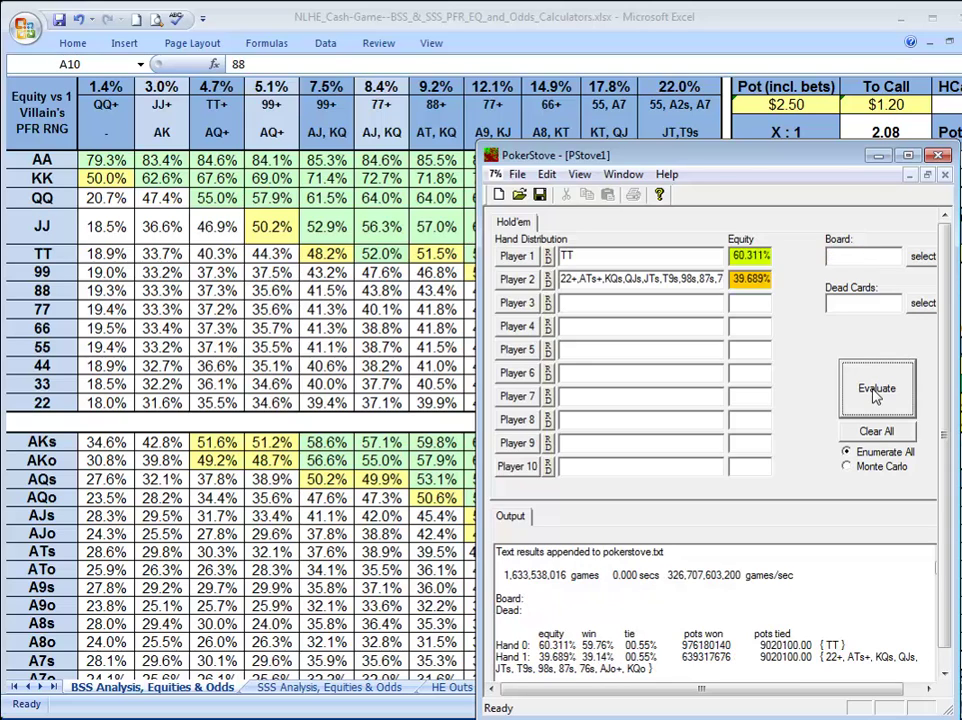
left_click(874, 393)
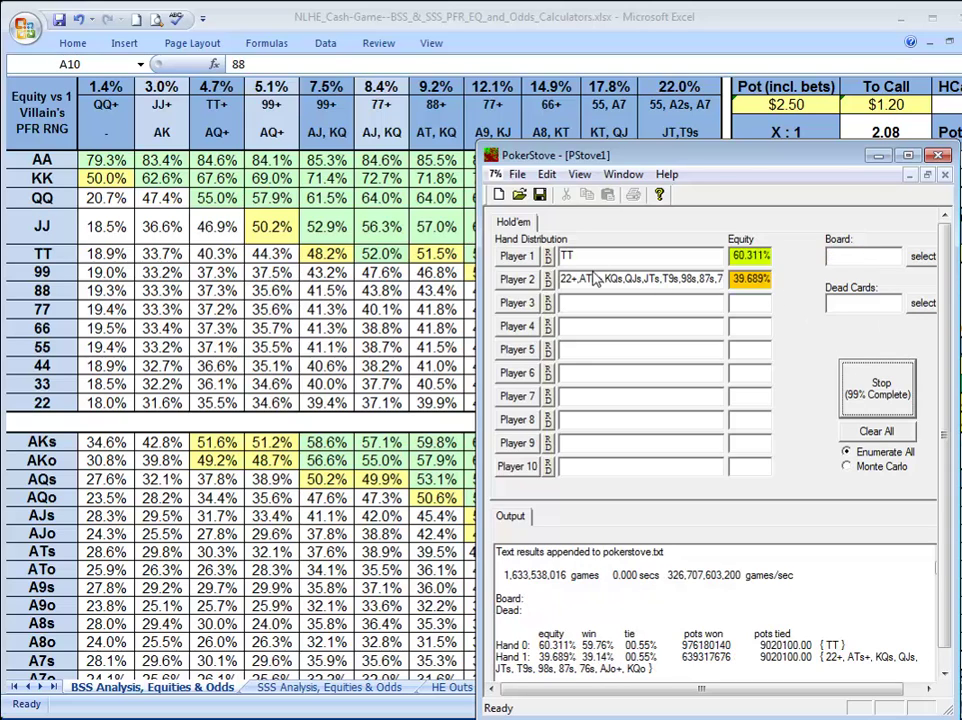
Replace Player 2's range with the top 13.0% of hands (77+, A8s+, K9s+, QTs+, JTs, ATo+, KJo+) and evaluate the equities.
left_click(517, 279)
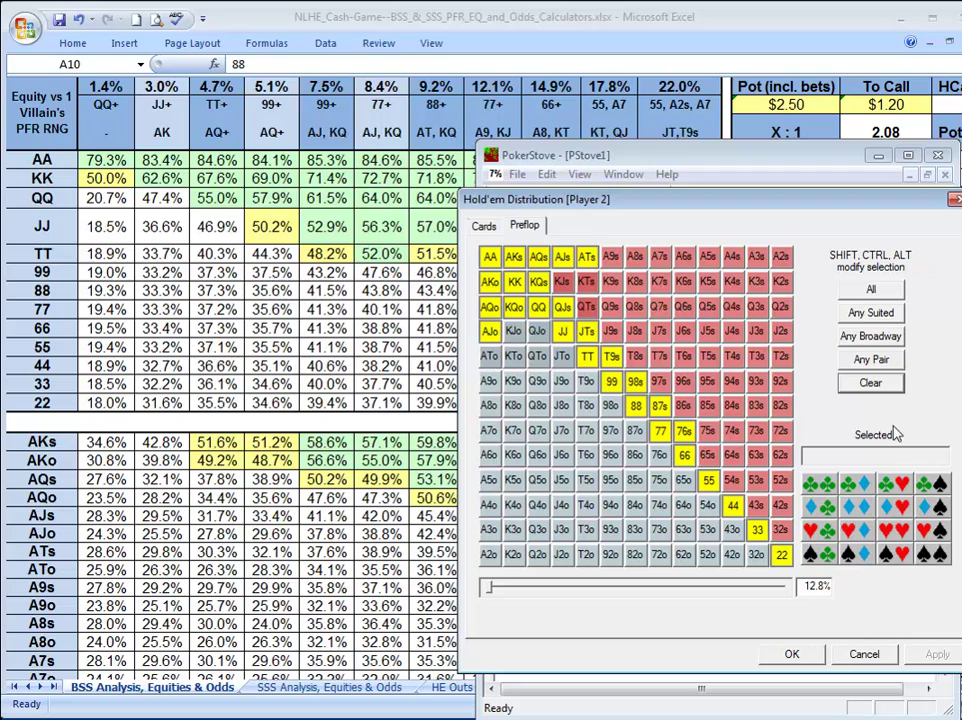
left_click(873, 382)
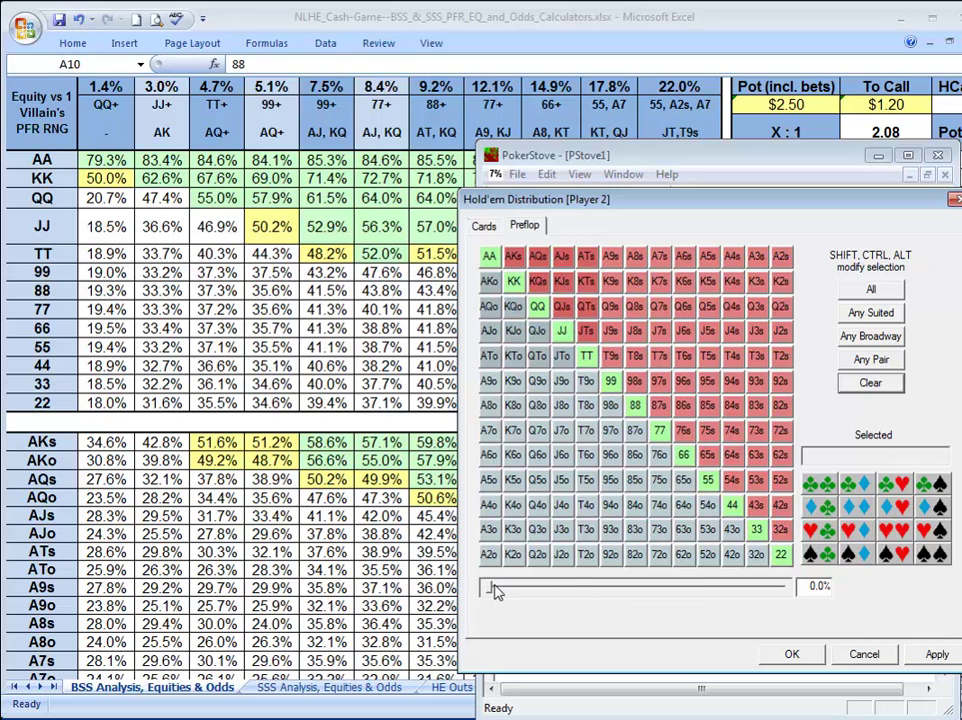
left_click_drag(497, 591, 533, 590)
left_click(937, 654)
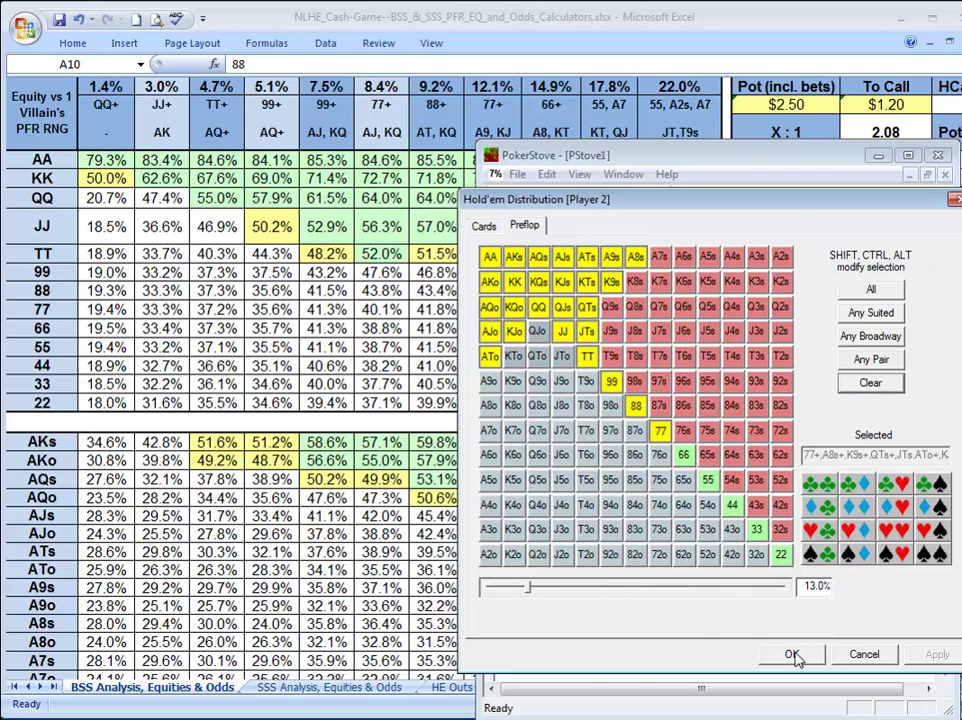
left_click(793, 655)
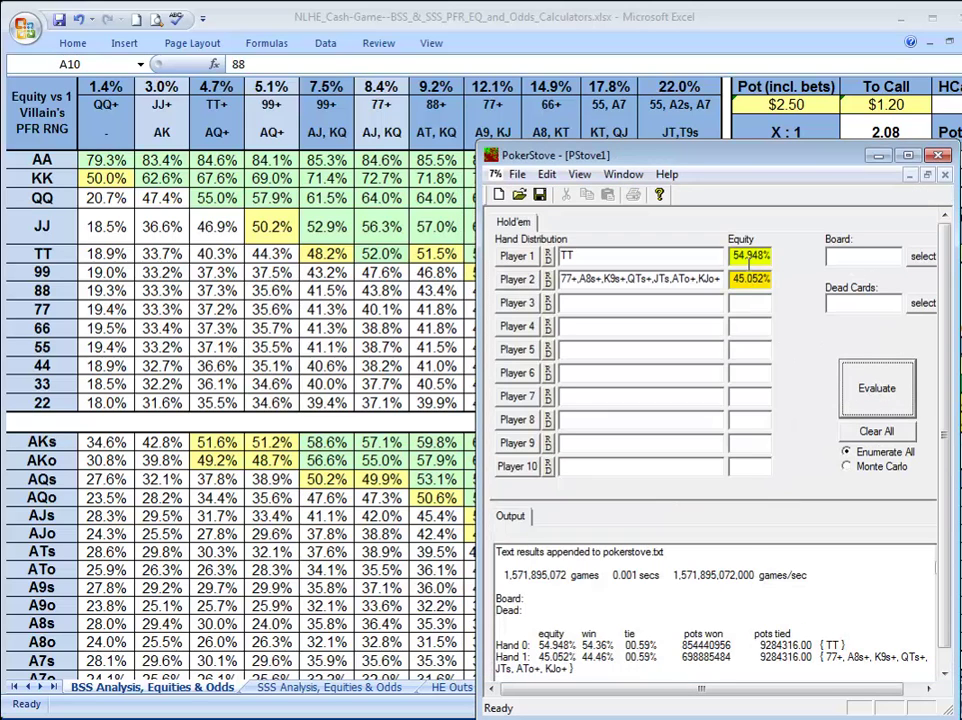
key("Return")
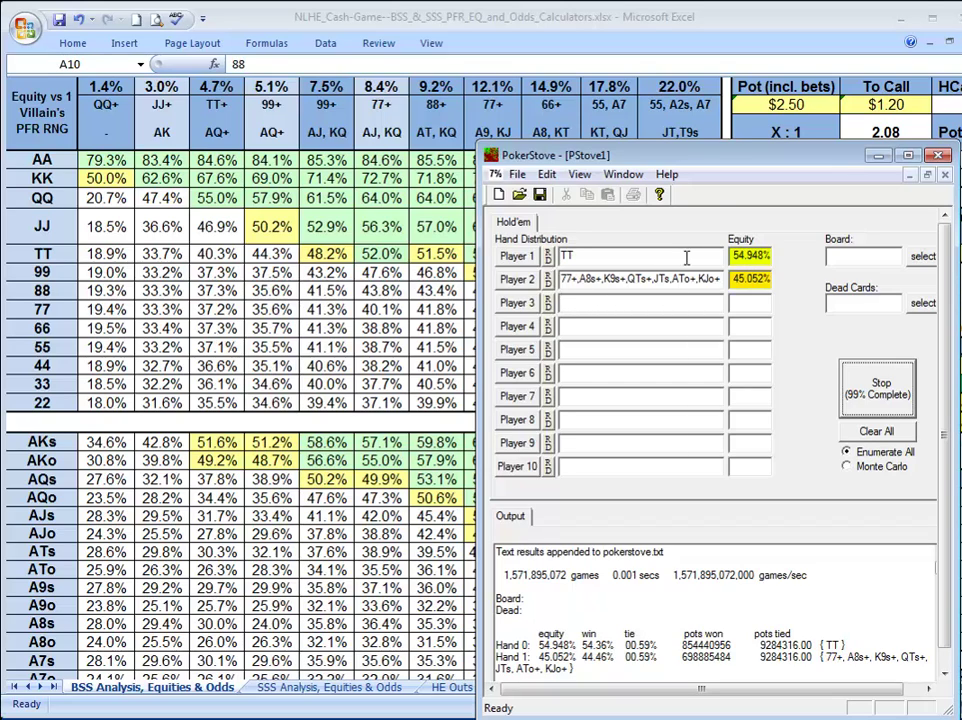
Return to the Excel workbook and review the break-even calculator's all-in percentages and the To Call formula.
left_click(878, 155)
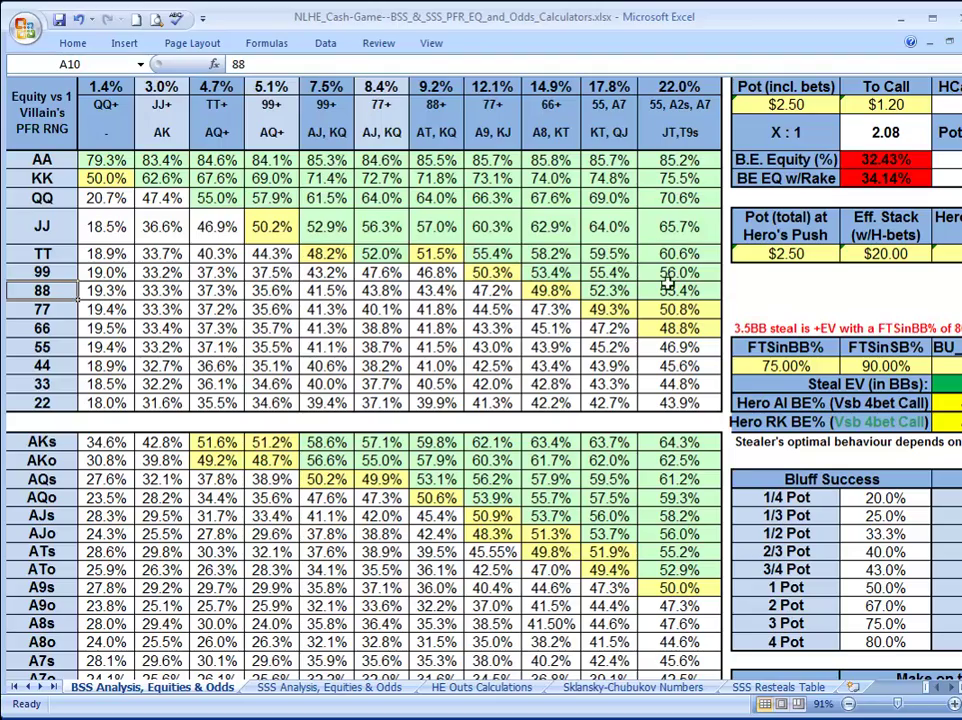
left_click(951, 688)
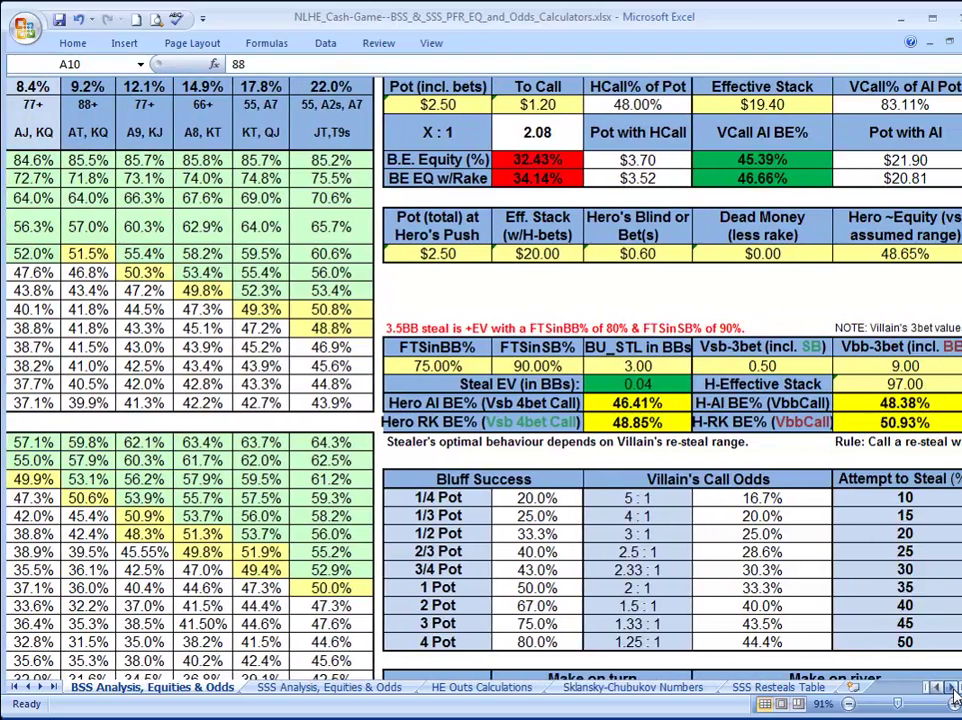
scroll(951, 688, "right", 5)
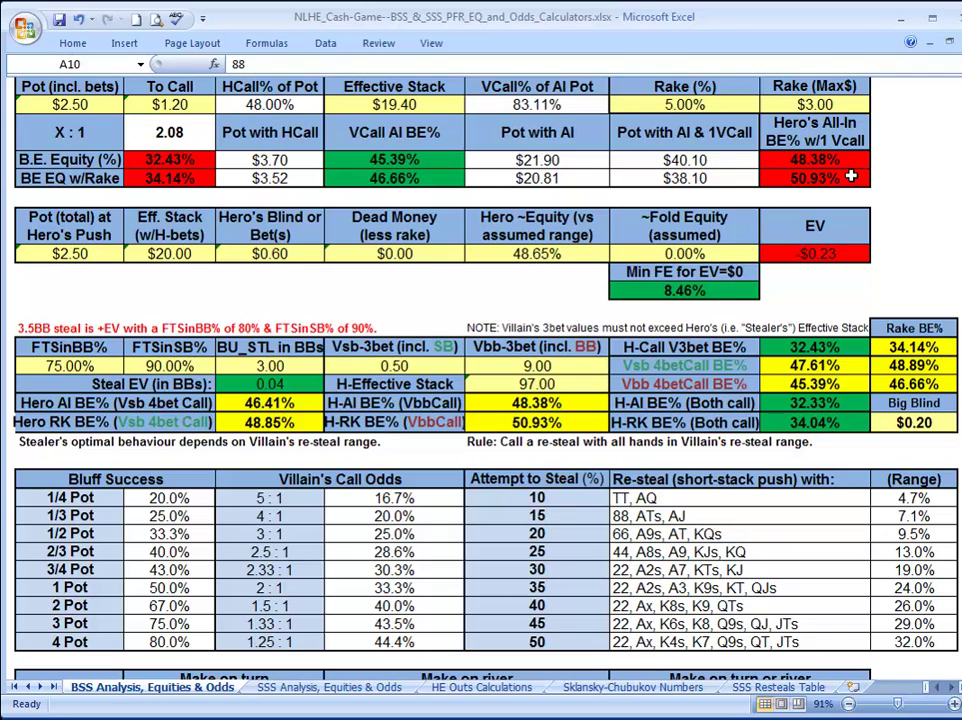
left_click(165, 104)
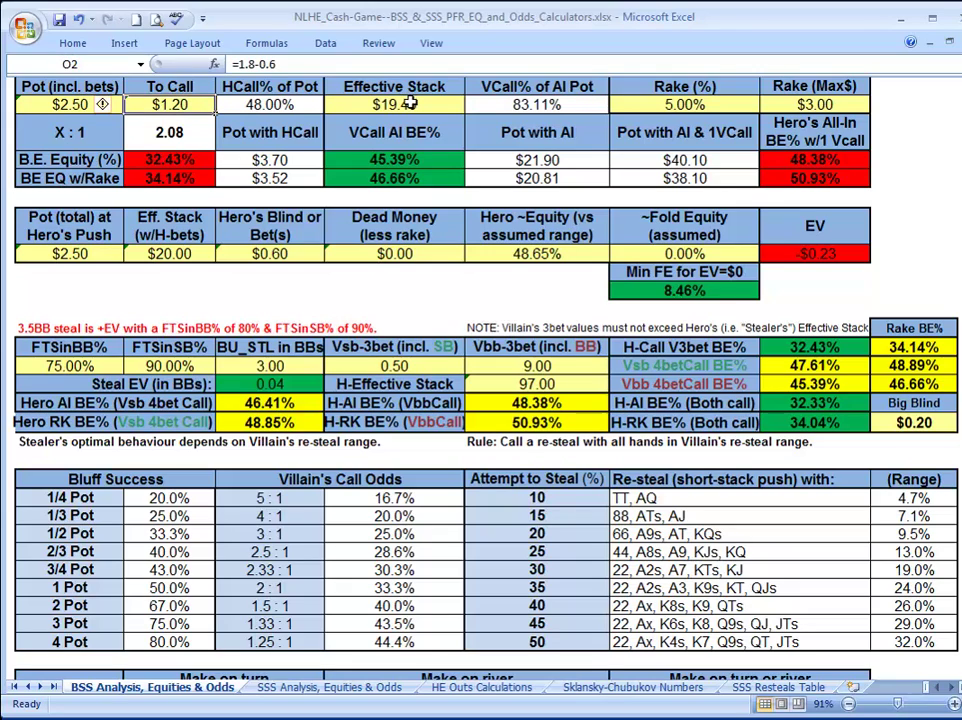